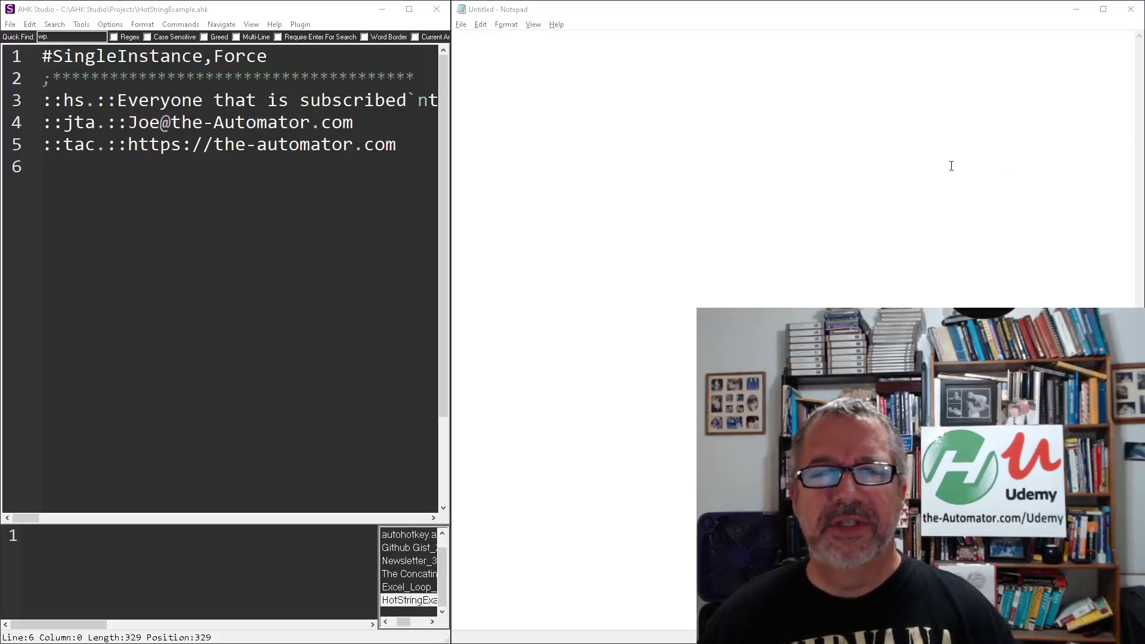
# Step: Expand jta and tac into the email address and website URL, then delete the lp2 test expansion
pyautogui.click(951, 165)
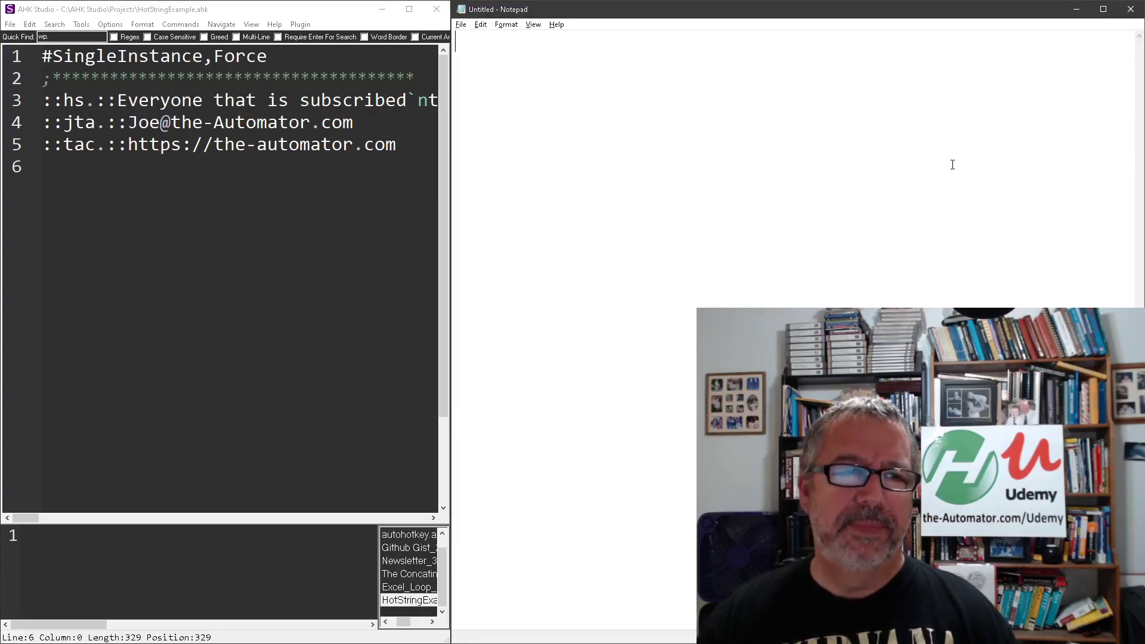
pyautogui.write('jt')
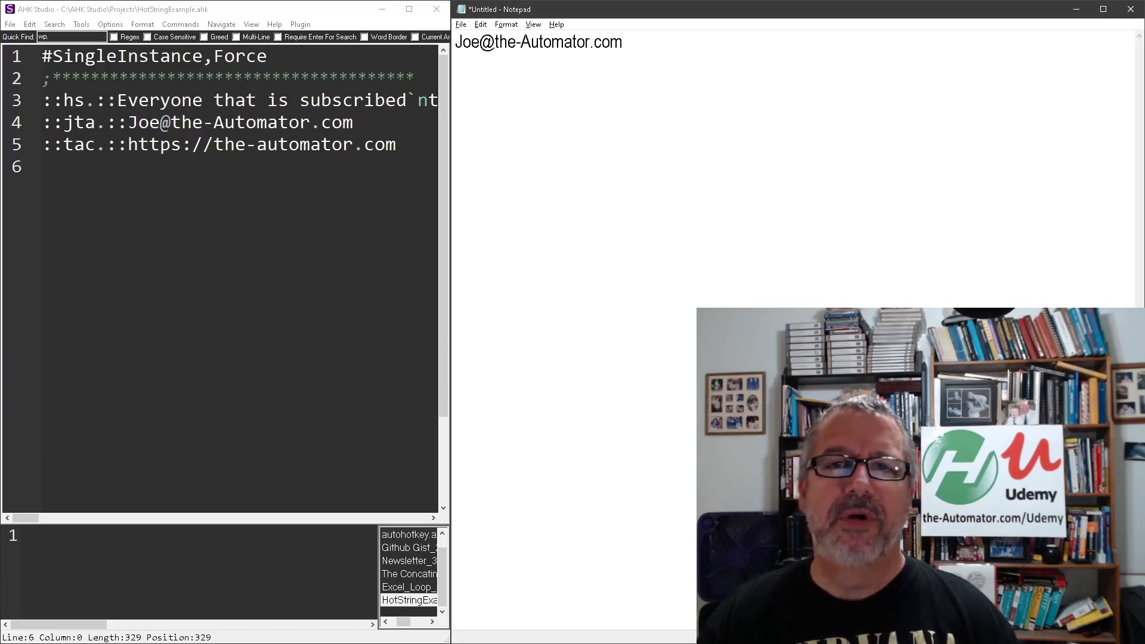
pyautogui.write(' ta')
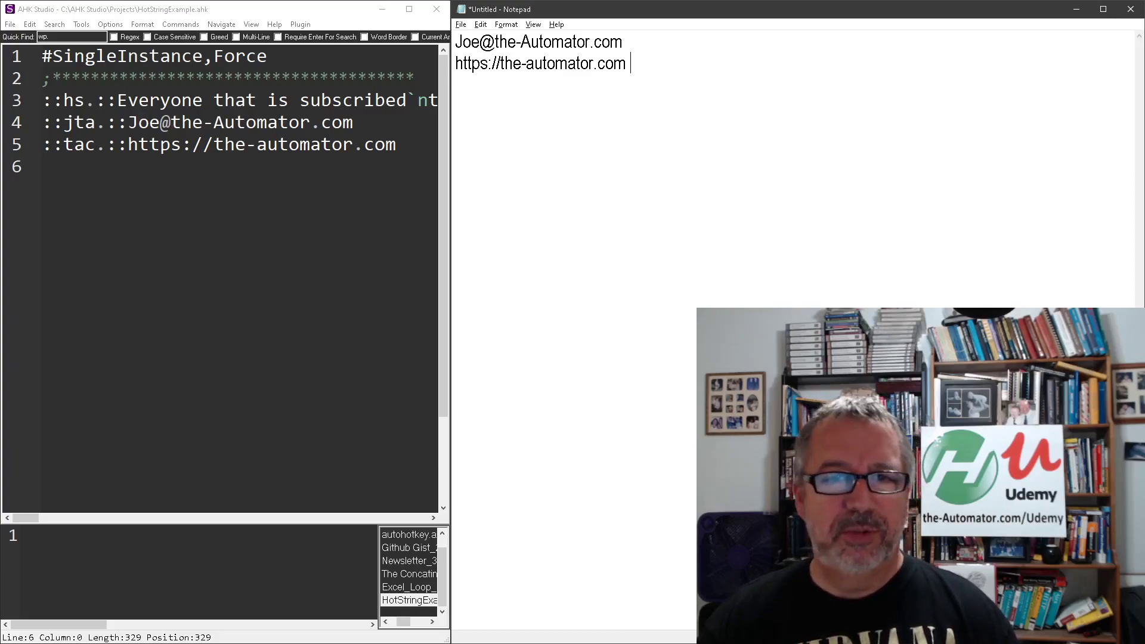
pyautogui.write('lop')
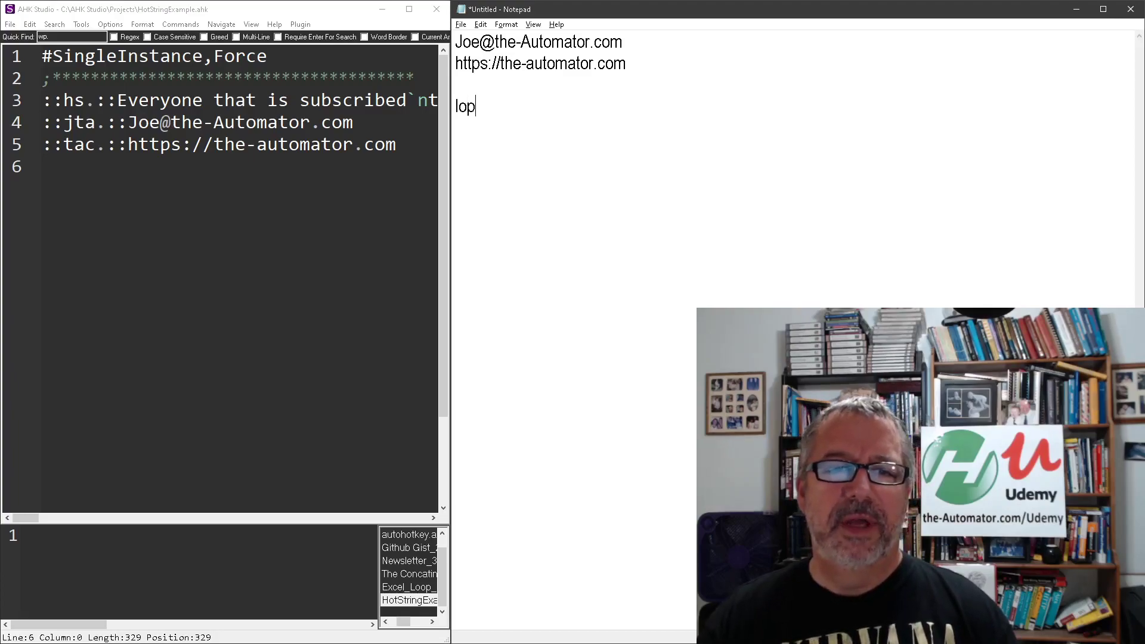
pyautogui.press('BackSpace')
pyautogui.press('BackSpace')
pyautogui.write('p')
pyautogui.press('space')
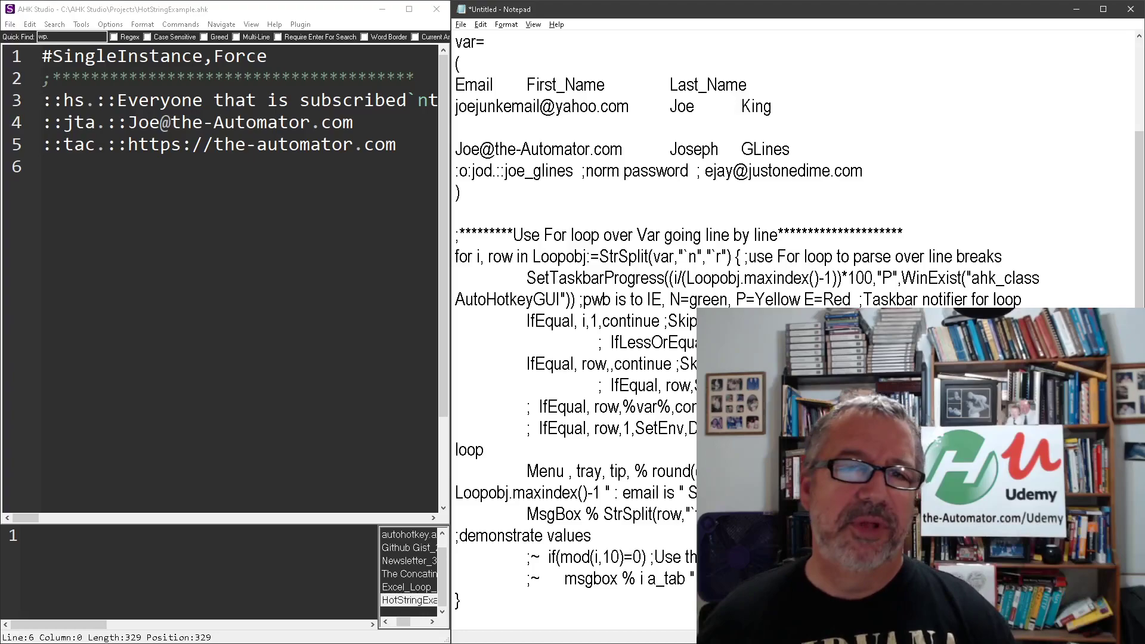
pyautogui.scroll(2, 896, 223)
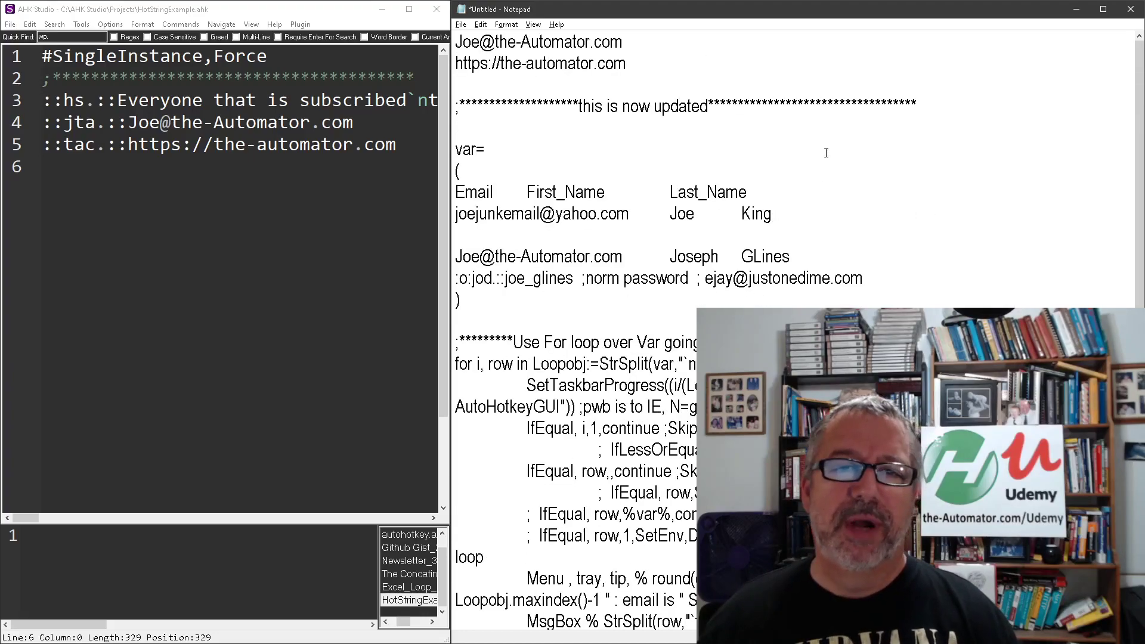
pyautogui.hotkey('ctrl', 'shift', 'End')
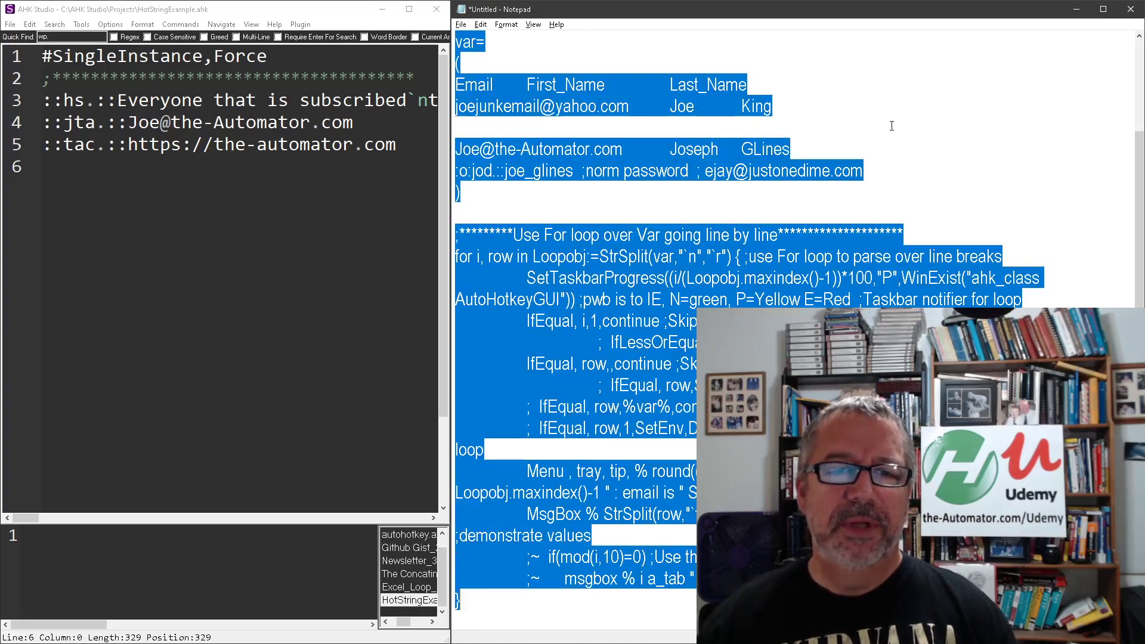
pyautogui.press('Delete')
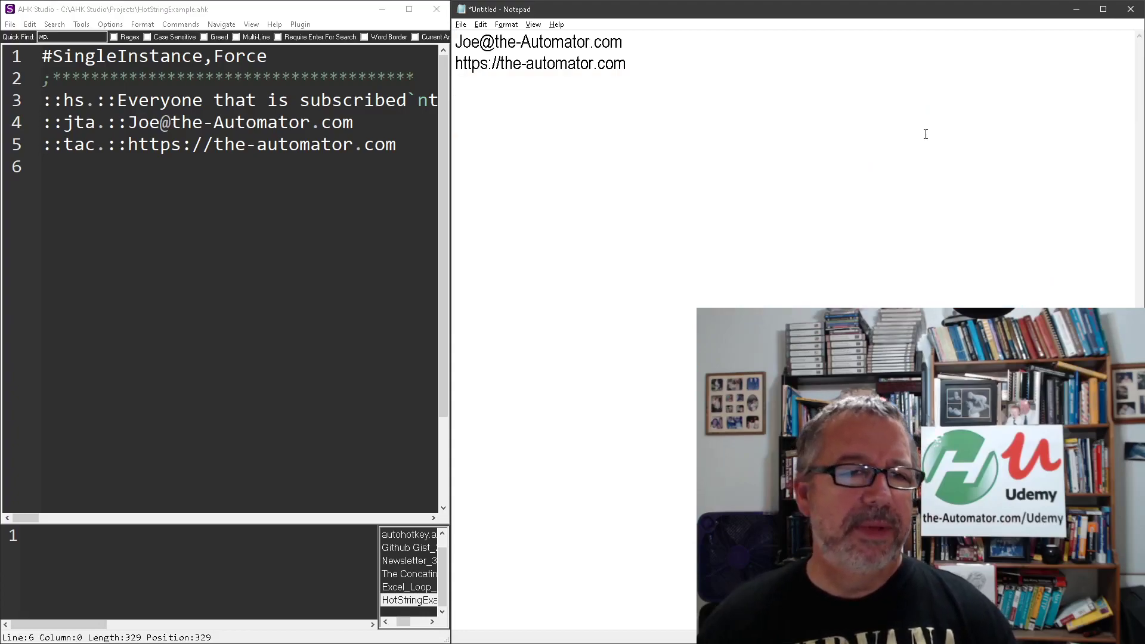
# Step: Highlight the jta abbreviation and its replacement text, then place the caret after line 5
pyautogui.click(408, 201)
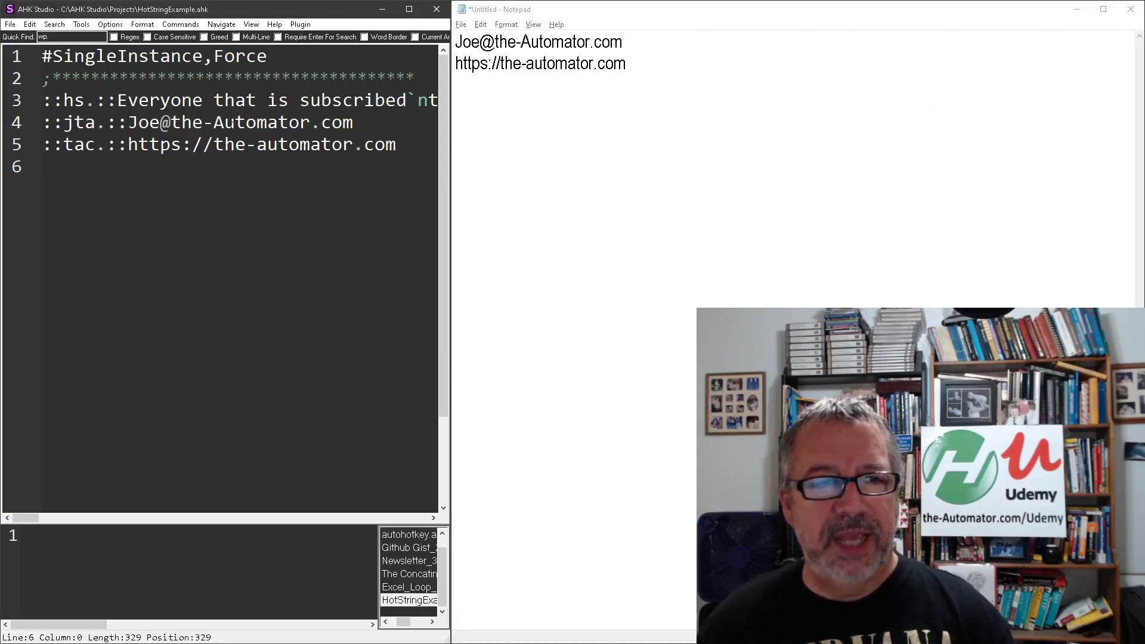
pyautogui.click(64, 121)
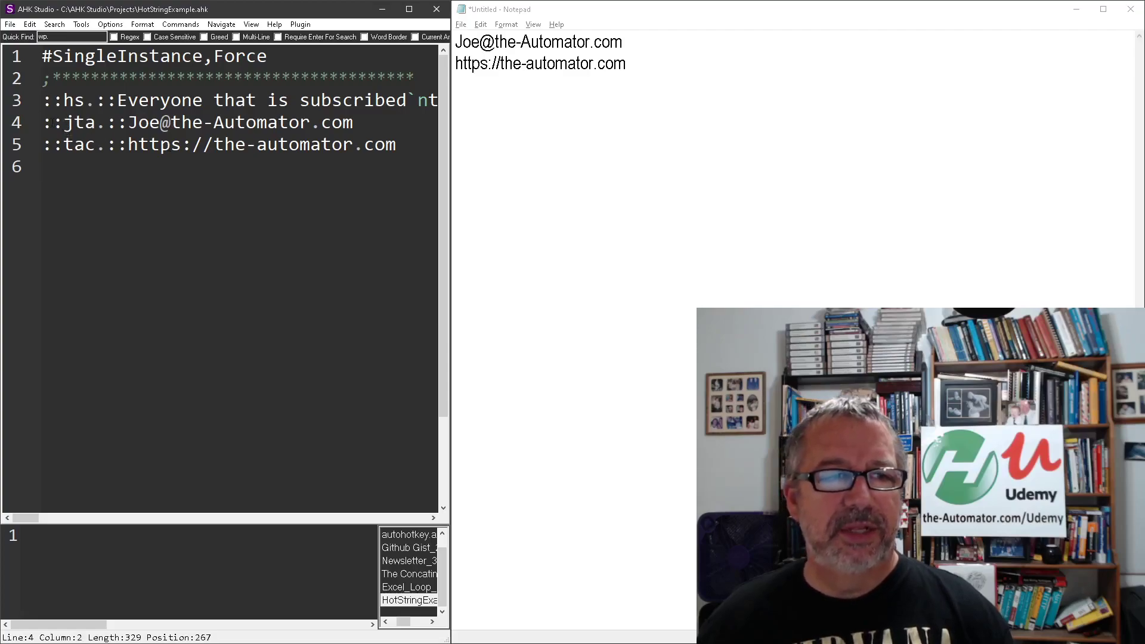
pyautogui.doubleClick(89, 122)
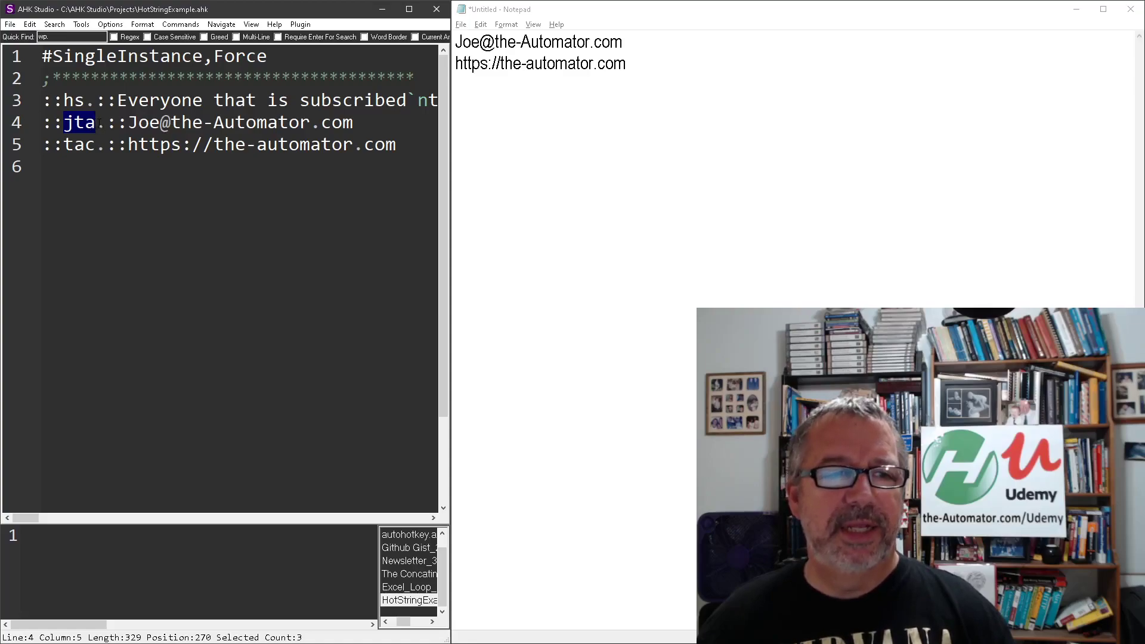
pyautogui.click(126, 123)
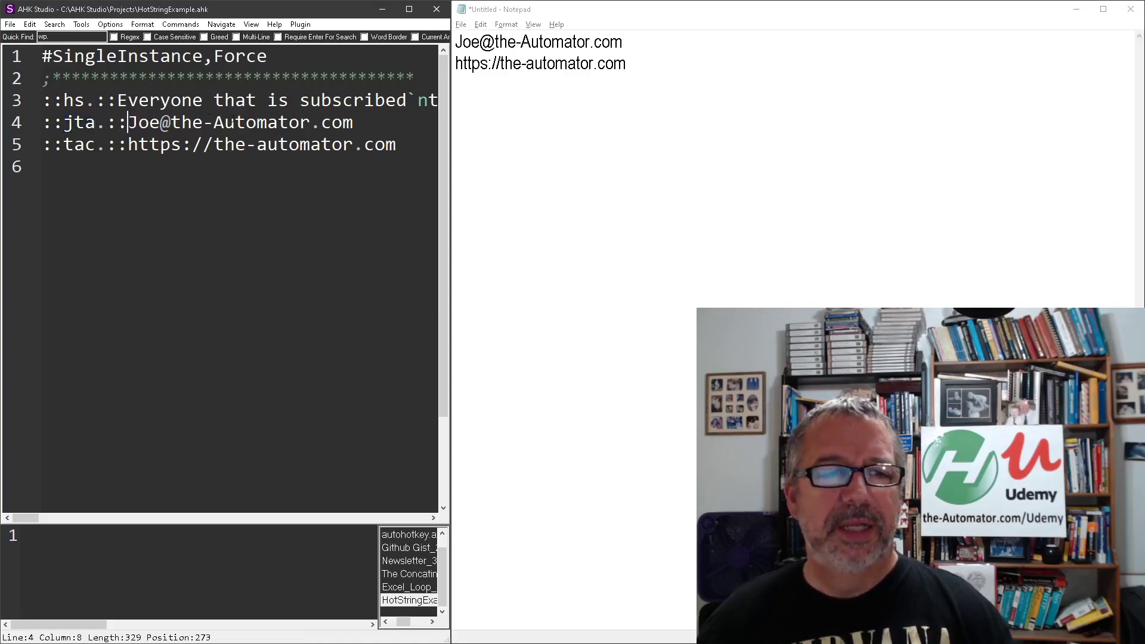
pyautogui.keyDown('shift'); pyautogui.click(359, 122); pyautogui.keyUp('shift')
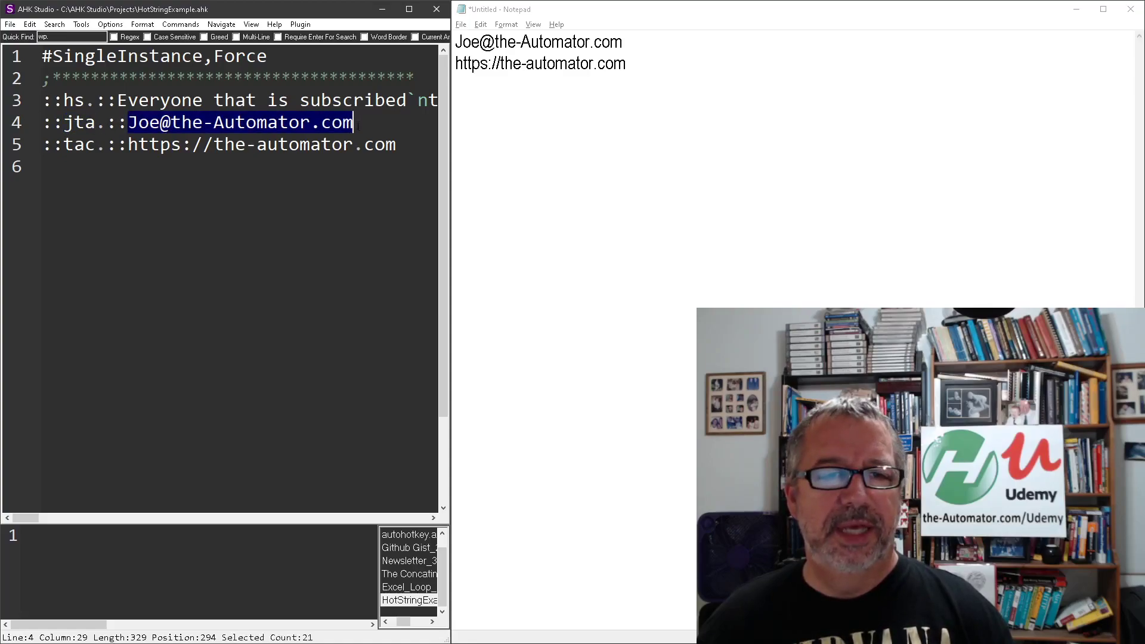
pyautogui.click(408, 145)
# Step: Add ::jae.::Just an Example on a new line 6 and save the script
pyautogui.press('Return')
pyautogui.write('::')
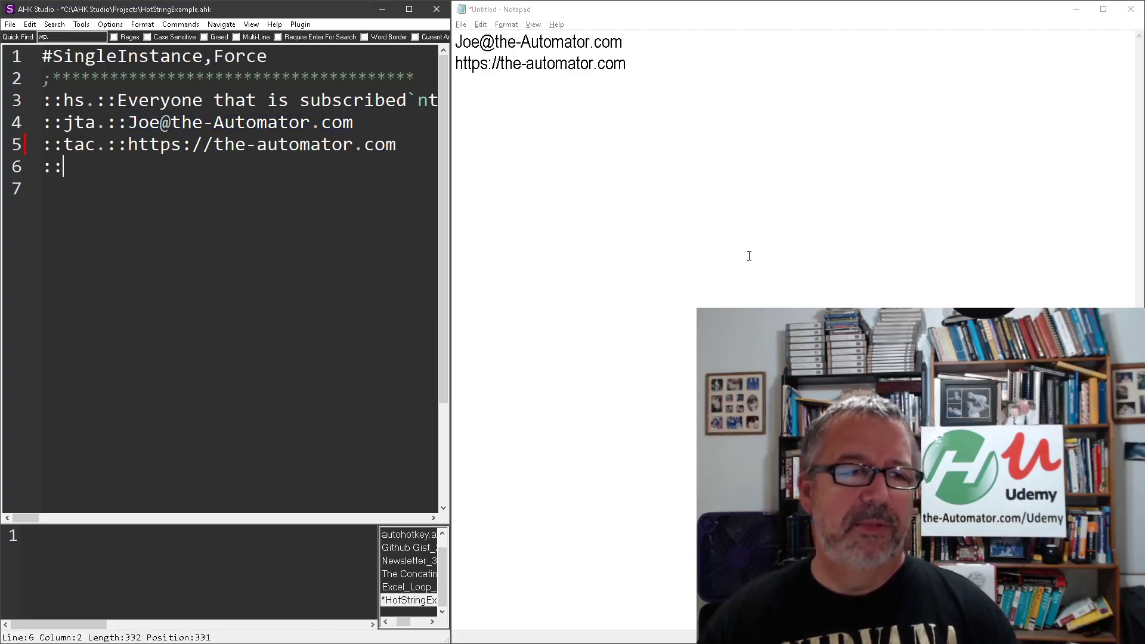
pyautogui.write('jae.')
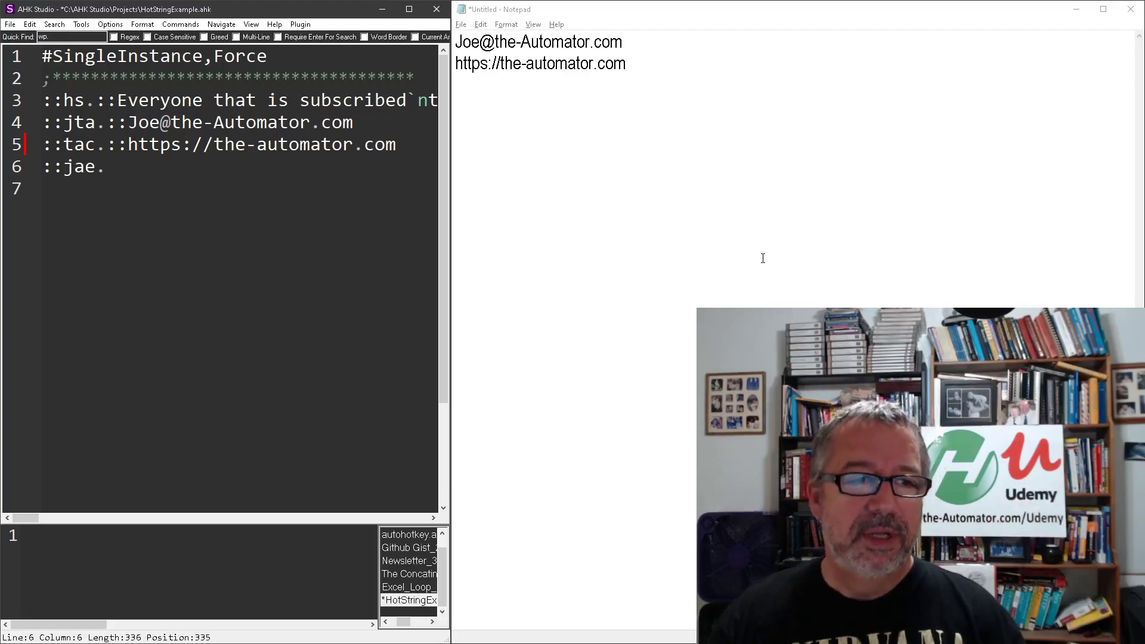
pyautogui.write('::')
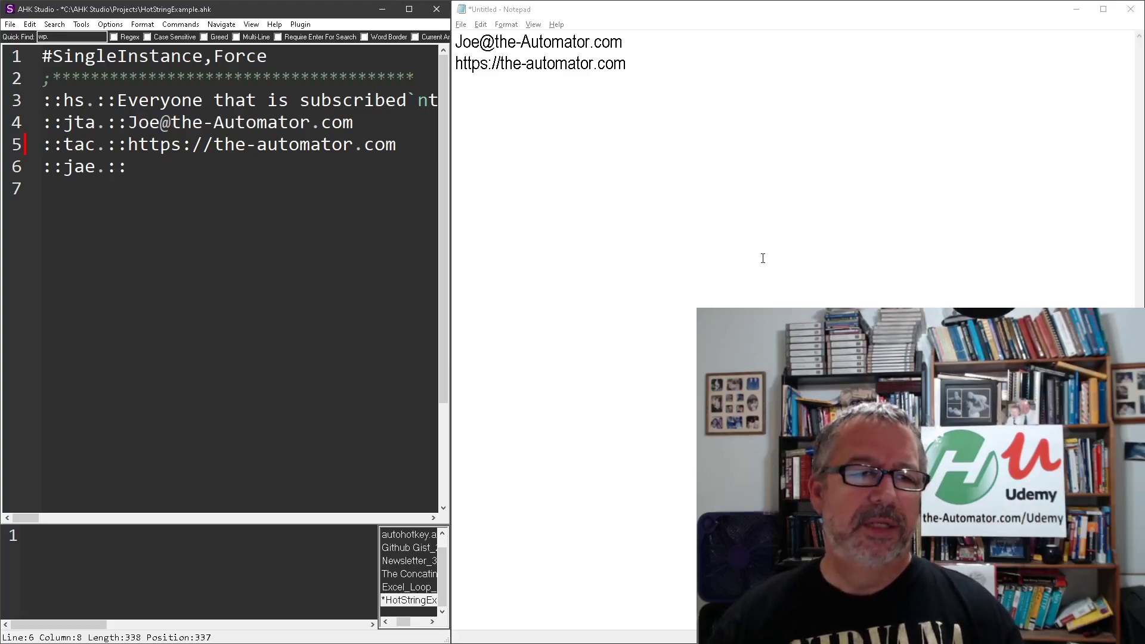
pyautogui.write('Just an Exam')
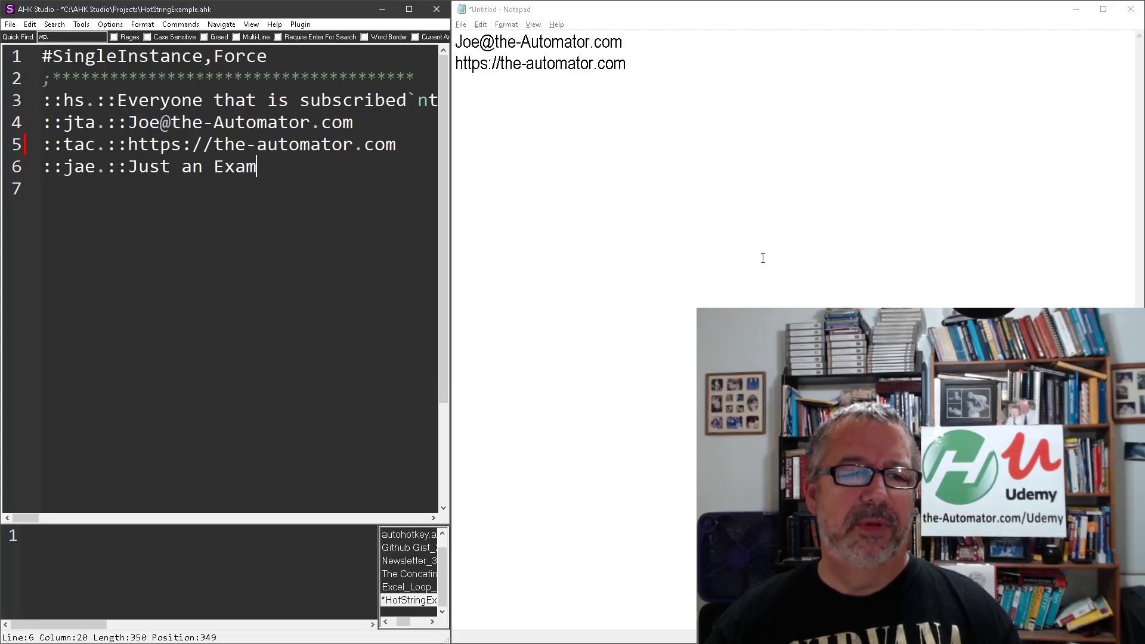
pyautogui.write('ple')
pyautogui.hotkey('ctrl', 's')
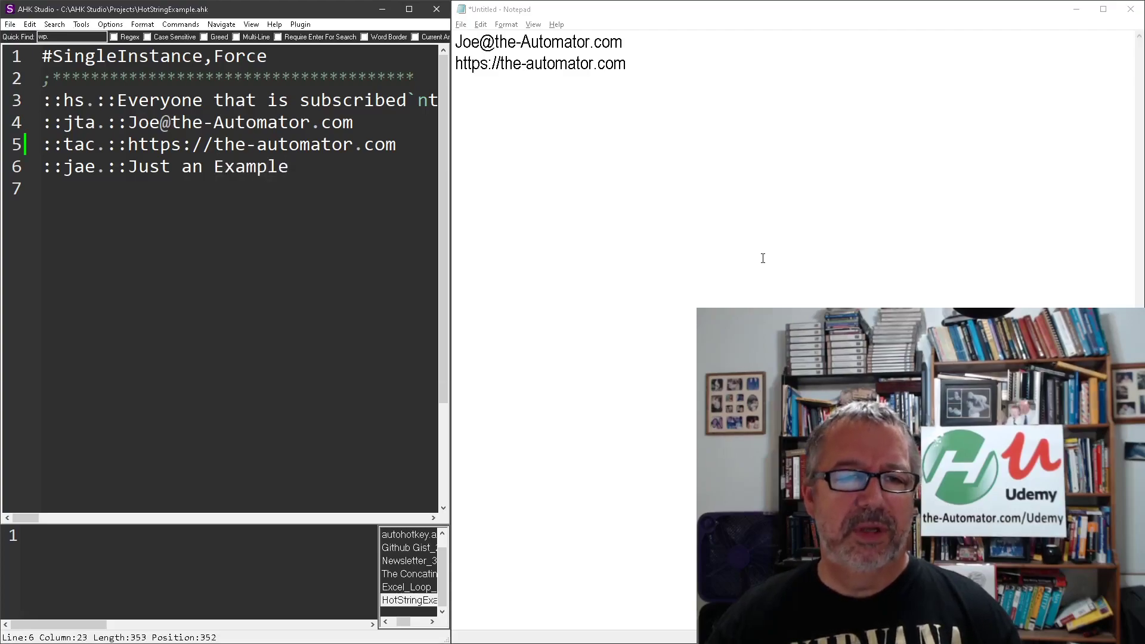
# Step: Type jae. on Notepad's third line to get 'Just an Example', then select all text
pyautogui.click(791, 256)
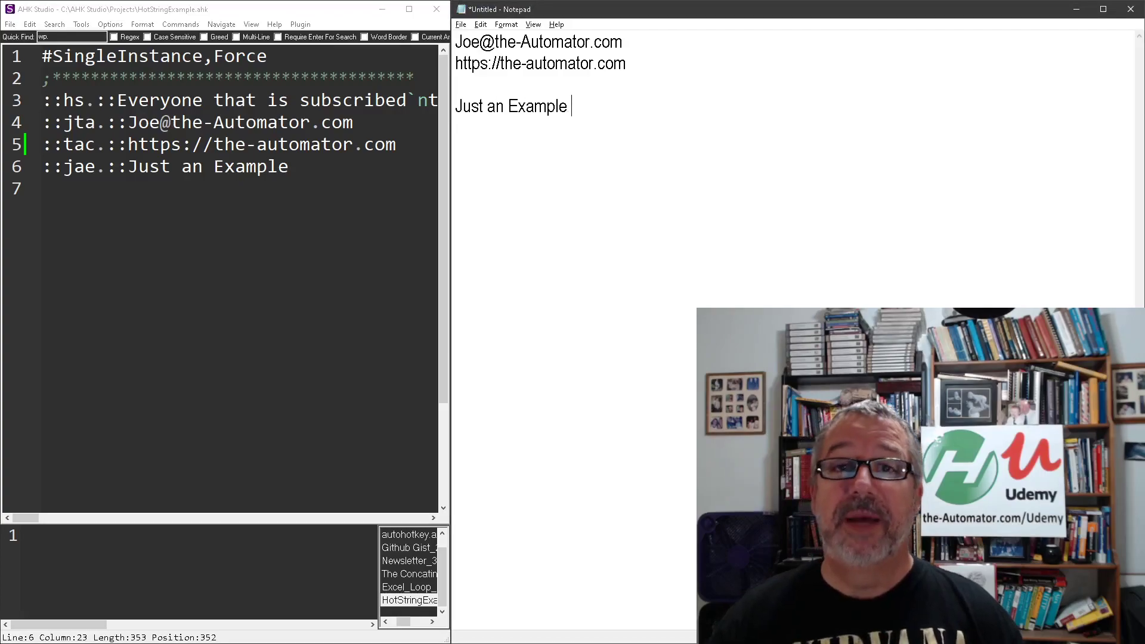
pyautogui.hotkey('ctrl', 'a')
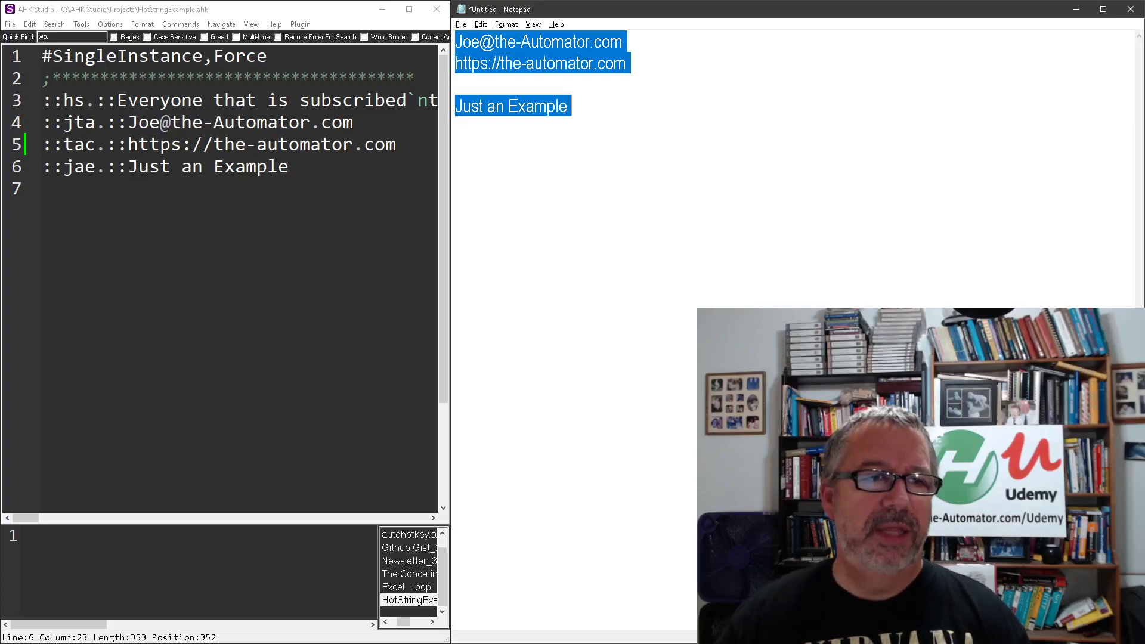
# Step: Clear Notepad's text and type hs. to expand the newsletter coupon announcement
pyautogui.press('BackSpace')
pyautogui.write('hs.')
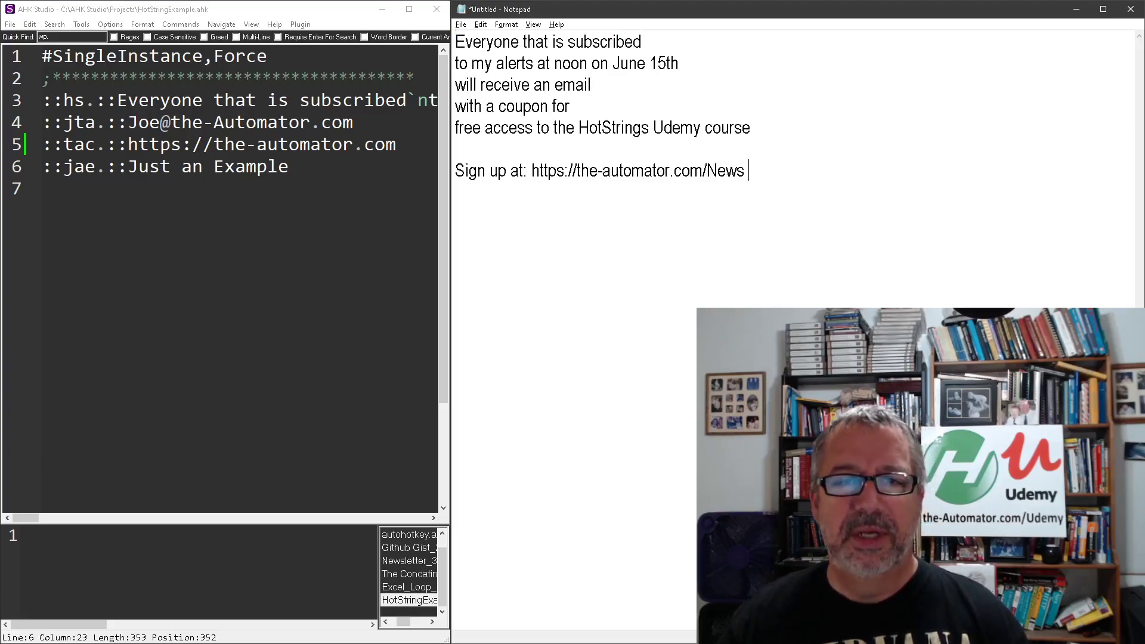